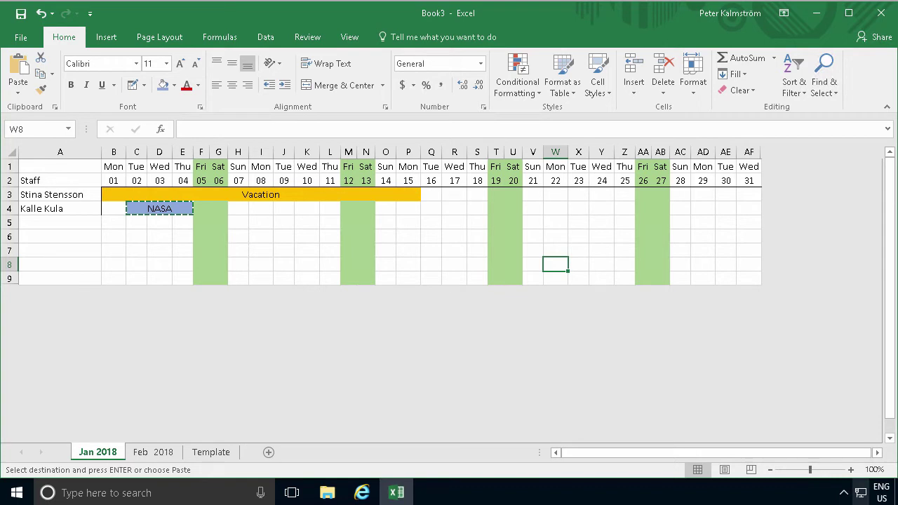
# - Start saving the workbook through File > Save As > Browse
pyautogui.click(239, 235)
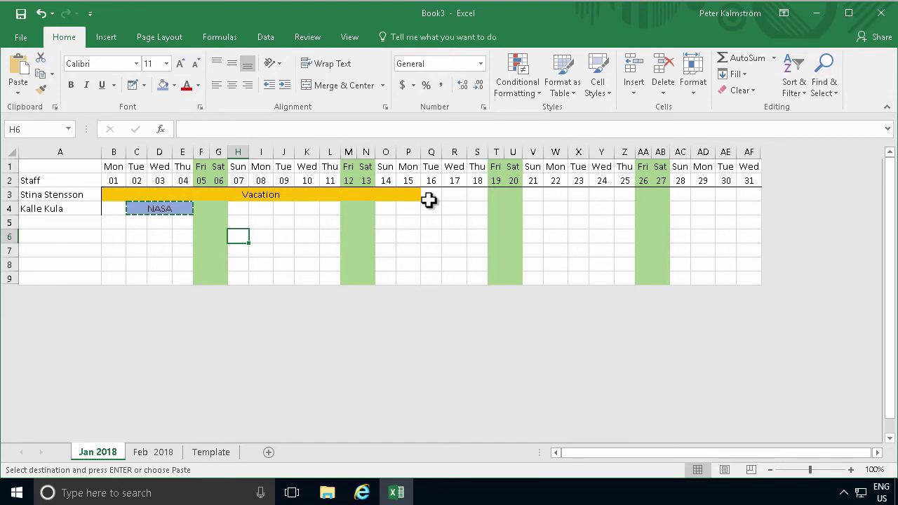
pyautogui.click(344, 221)
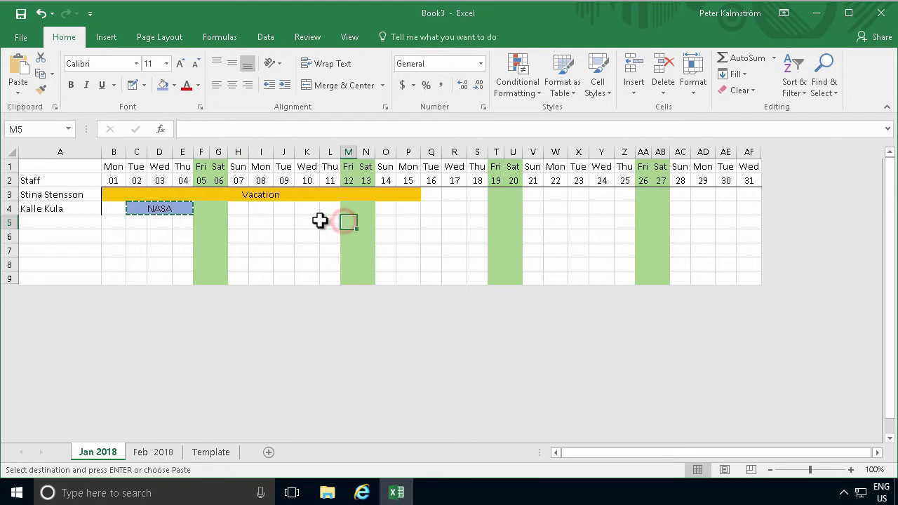
pyautogui.click(21, 40)
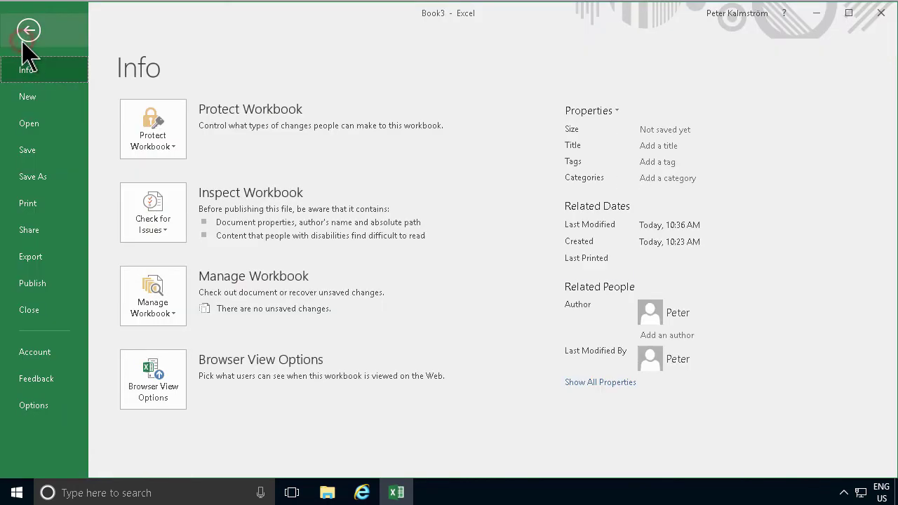
pyautogui.click(49, 179)
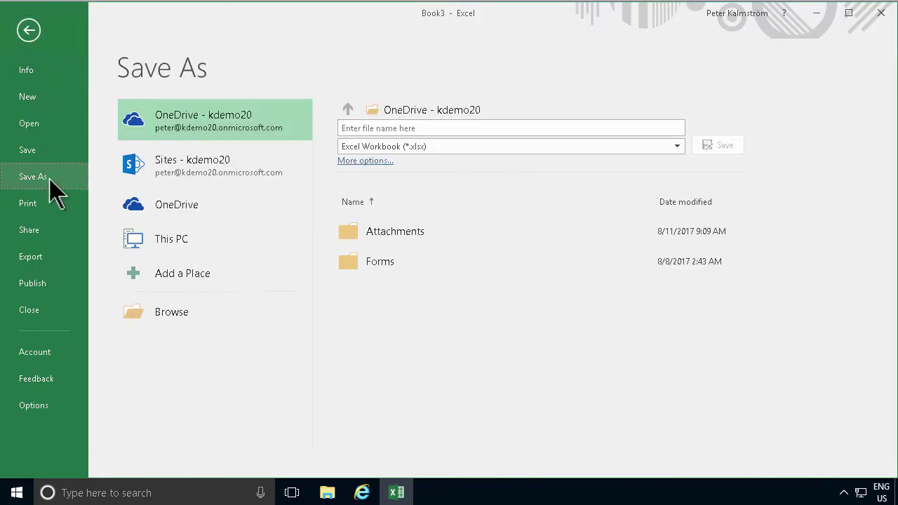
pyautogui.click(191, 317)
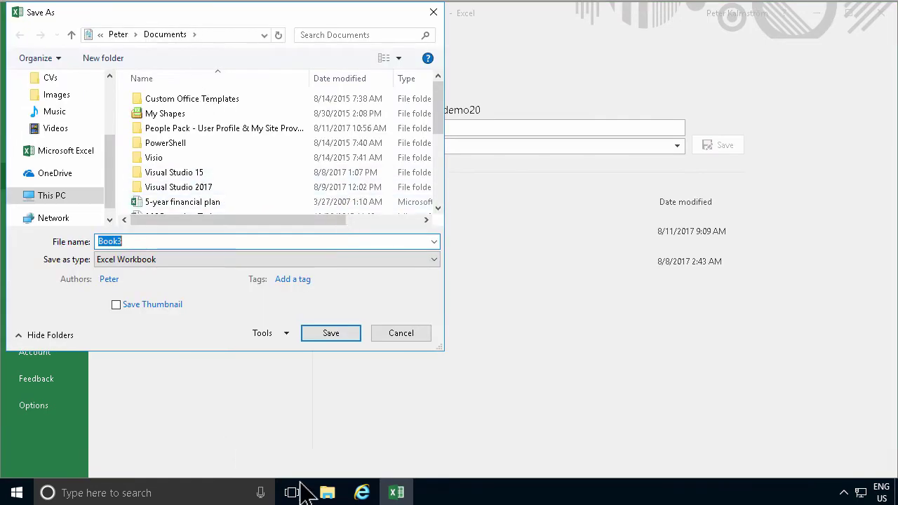
# - Copy the kdemo20 team site's address from the SharePoint logo in Internet Explorer
pyautogui.click(362, 492)
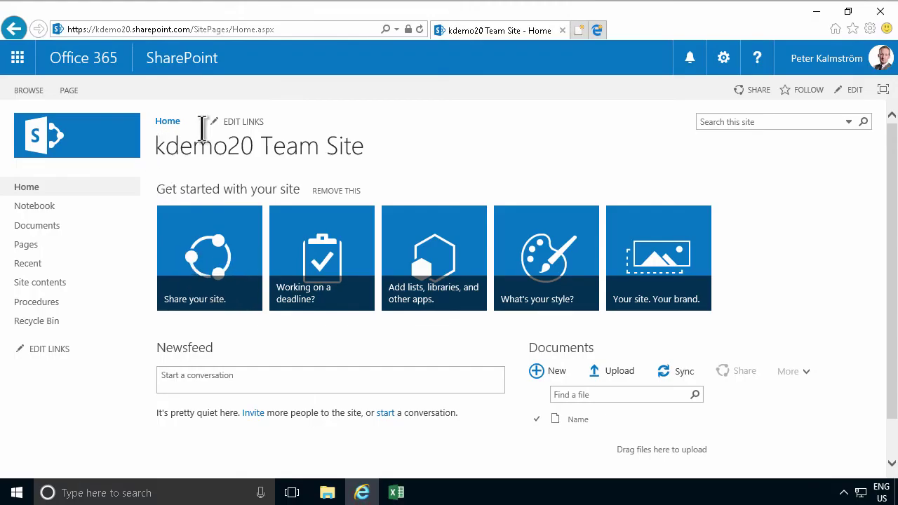
pyautogui.click(181, 30)
pyautogui.click(192, 30)
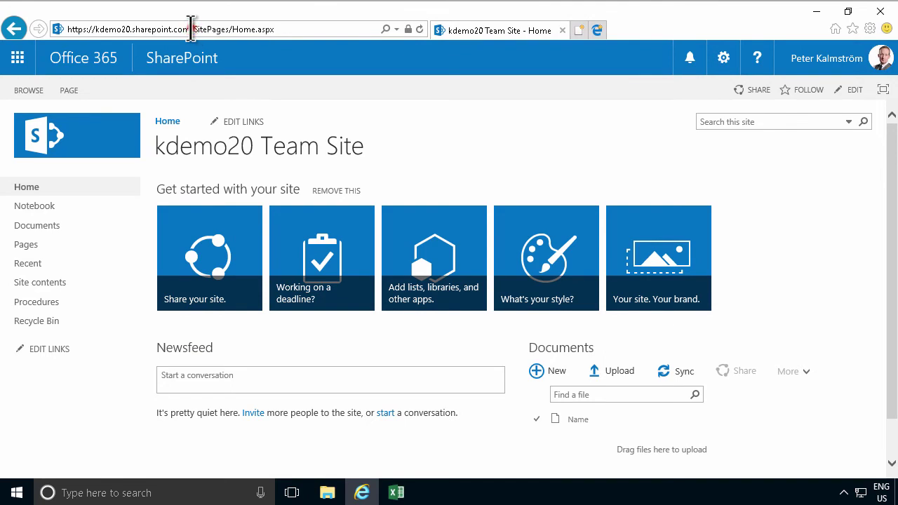
pyautogui.rightClick(68, 124)
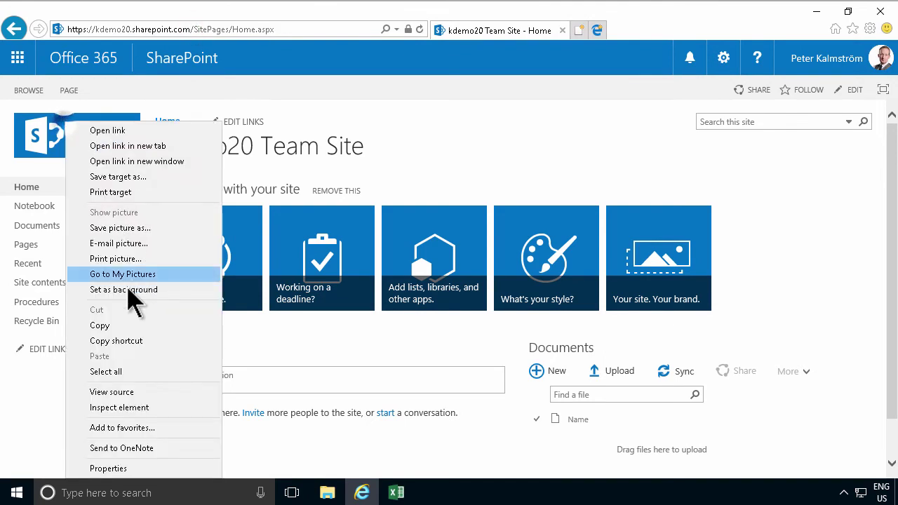
# - Paste the kdemo20 site address as the location, open Documents, and save the workbook as TeamCalendar
pyautogui.click(118, 341)
pyautogui.click(397, 493)
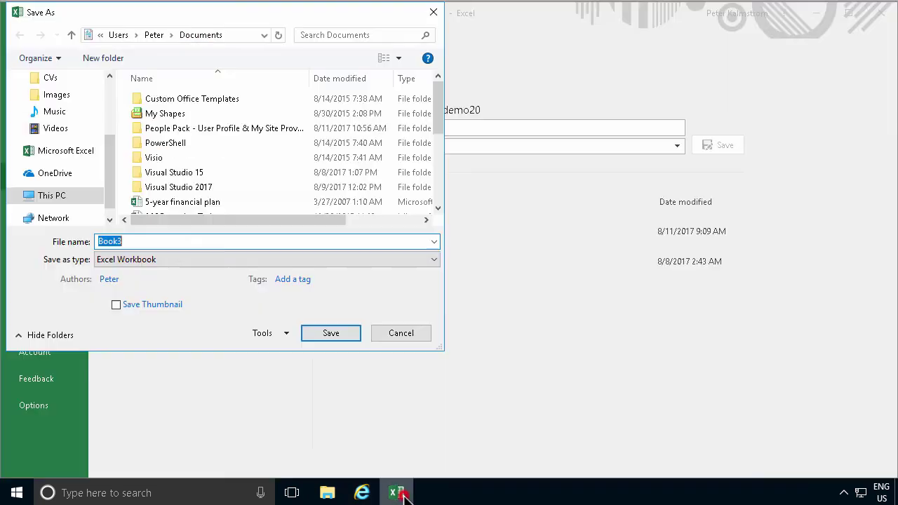
pyautogui.click(230, 35)
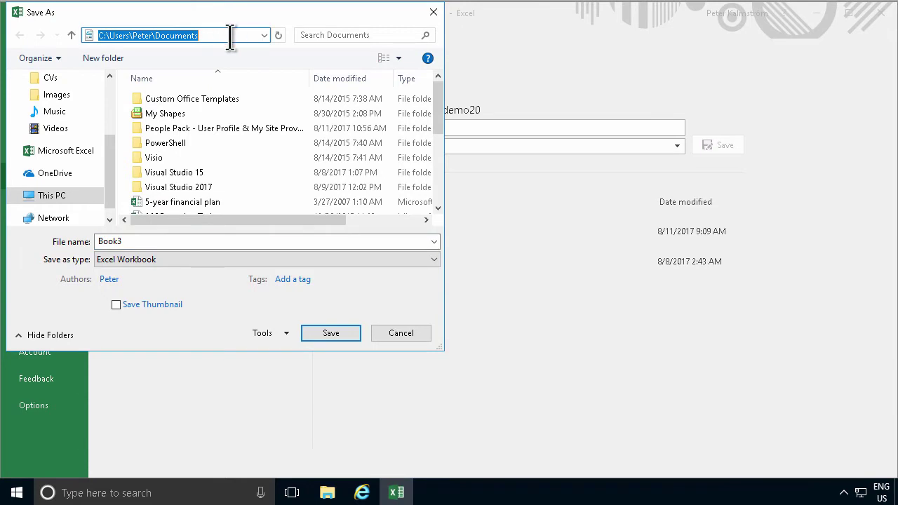
pyautogui.hotkey('ctrl', 'v')
pyautogui.hotkey('ctrl', 'a')
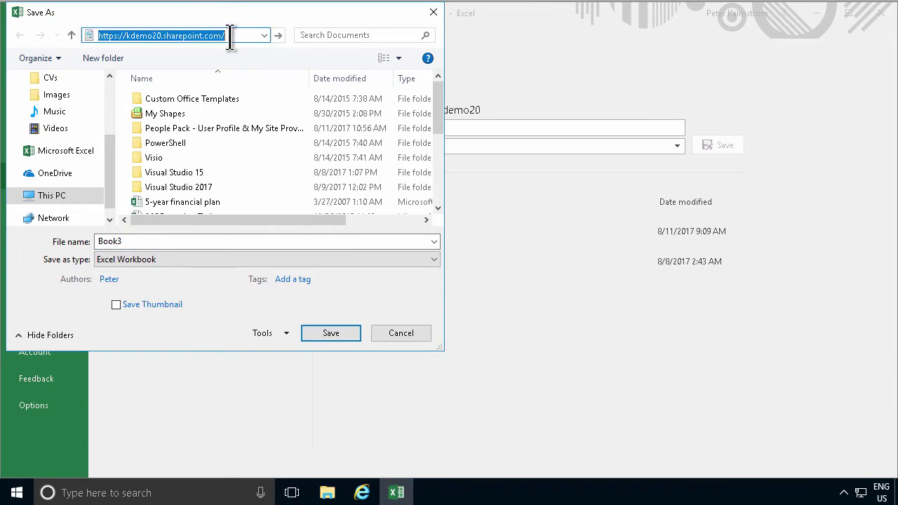
pyautogui.press('Return')
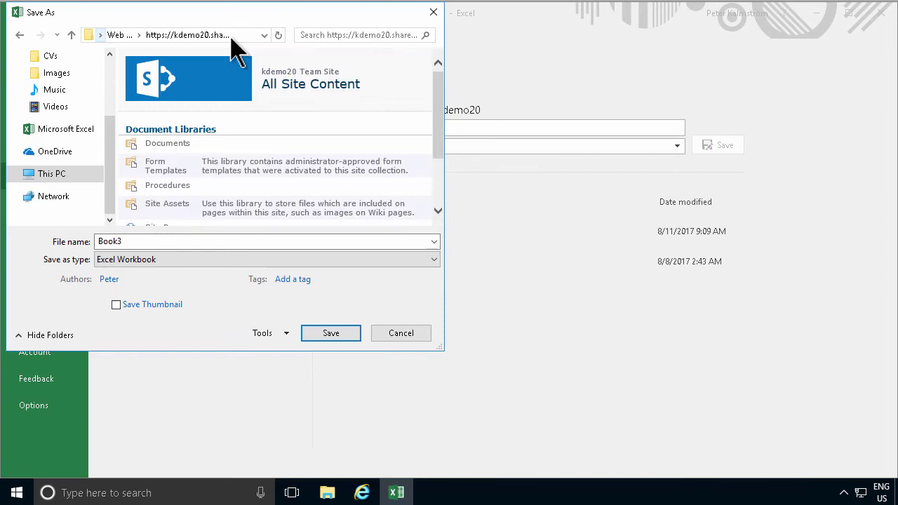
pyautogui.doubleClick(160, 144)
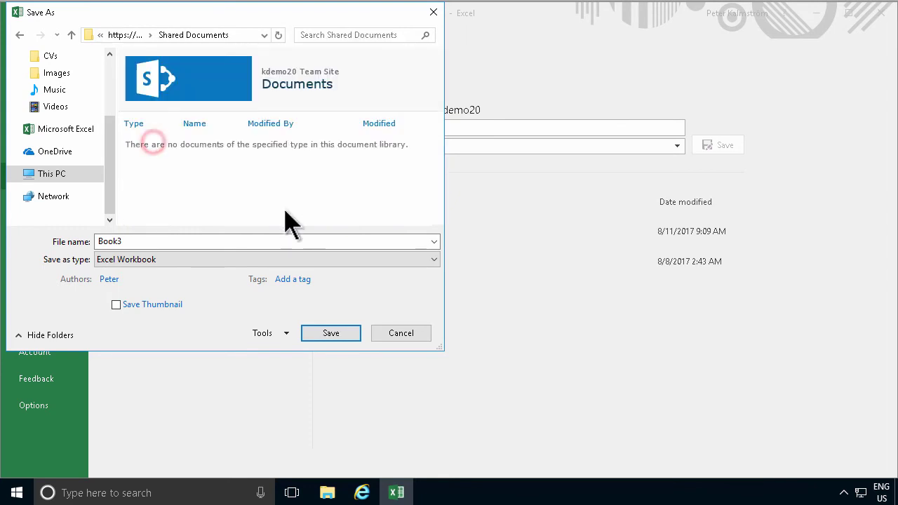
pyautogui.click(148, 241)
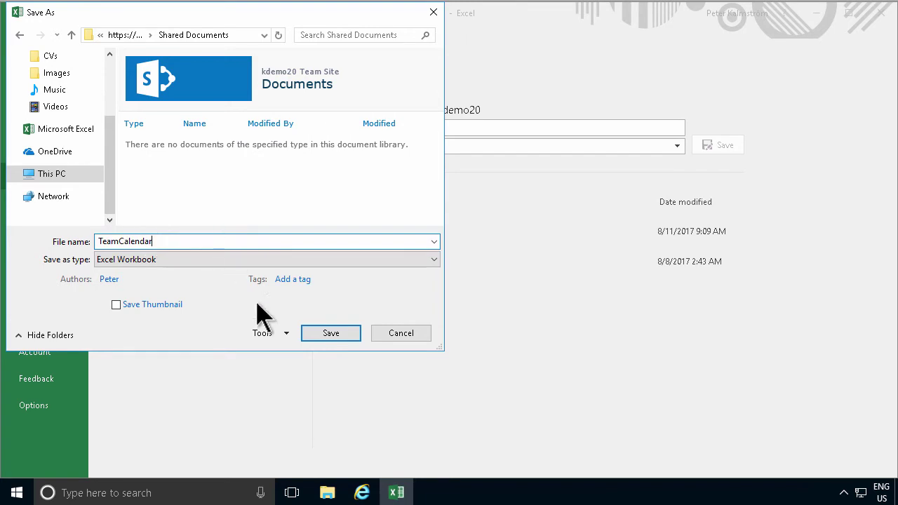
pyautogui.click(328, 335)
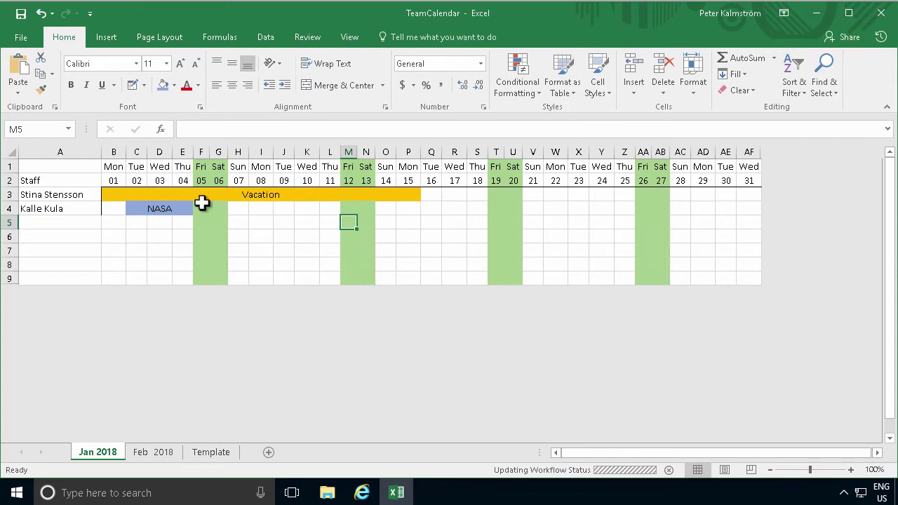
# - Reopen the Save As dialog for TeamCalendar on the kdemo20 Documents library
pyautogui.click(22, 38)
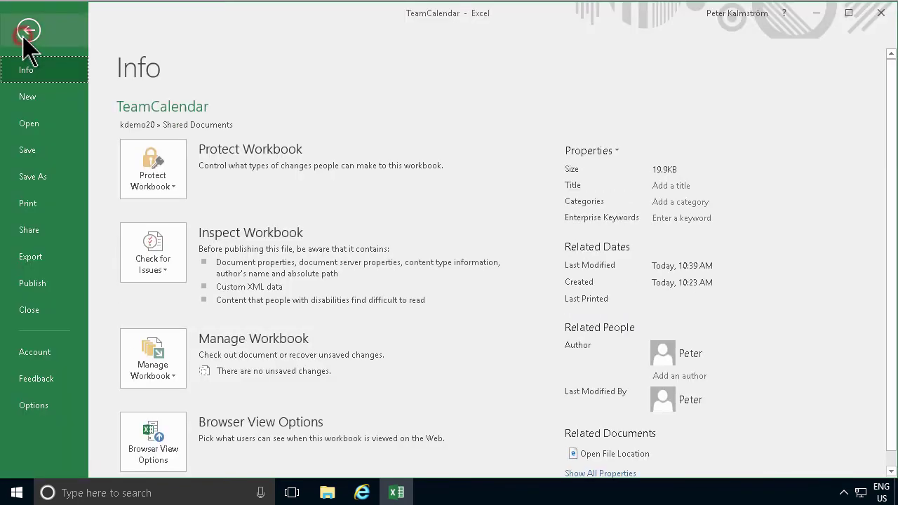
pyautogui.click(47, 179)
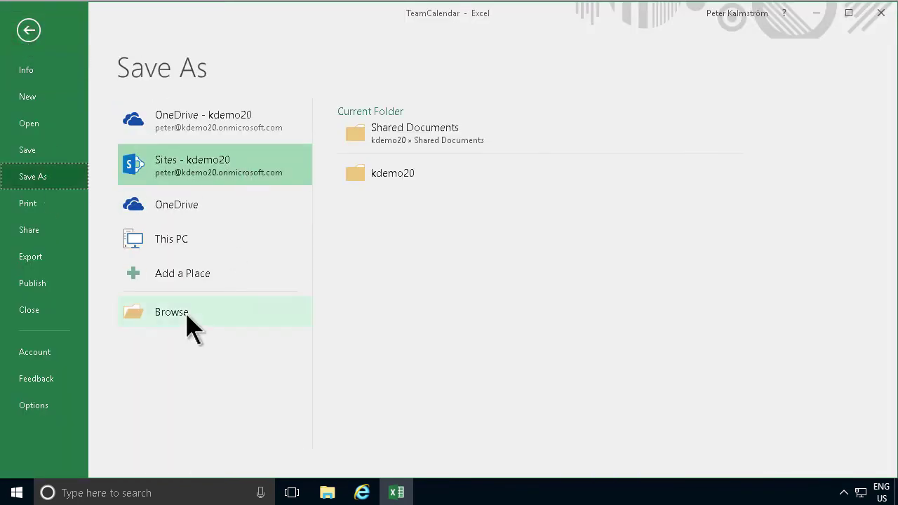
pyautogui.click(187, 317)
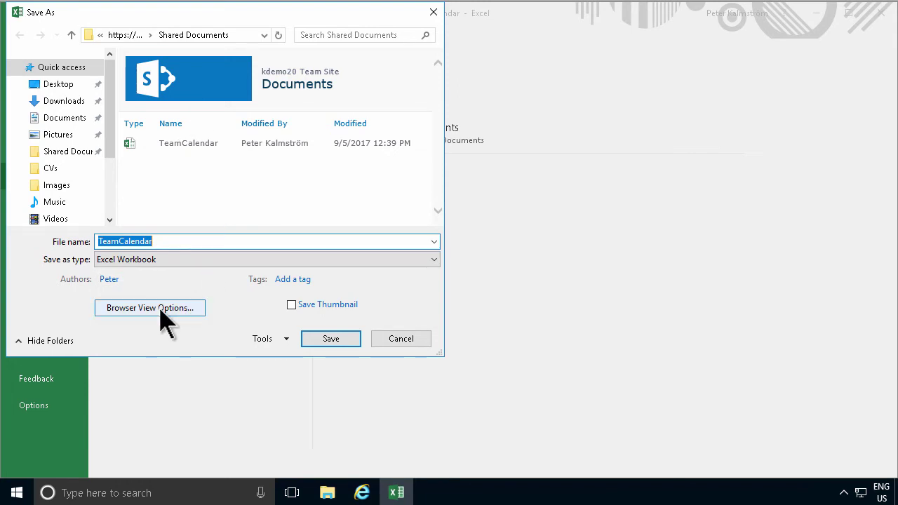
# - Limit browser view to Jan 2018 by unchecking Feb 2018 and Template, then replace TeamCalendar.xlsx
pyautogui.click(161, 311)
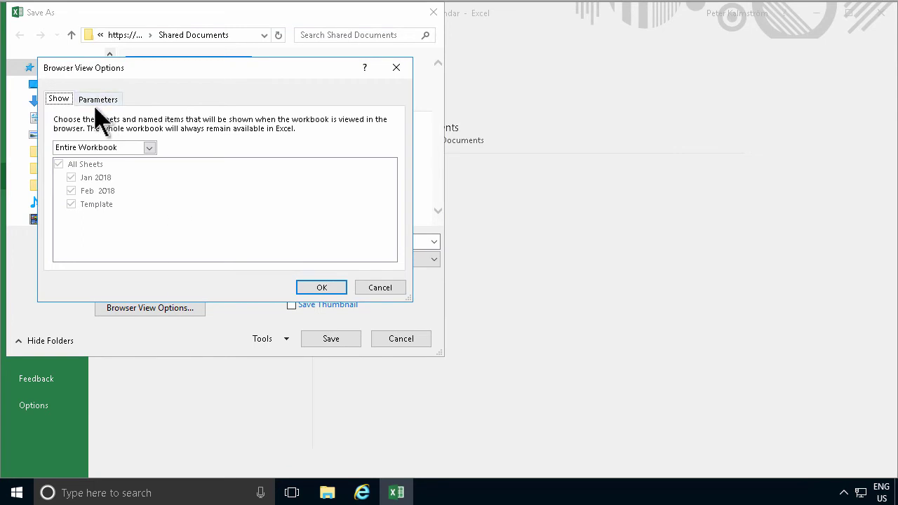
pyautogui.click(96, 149)
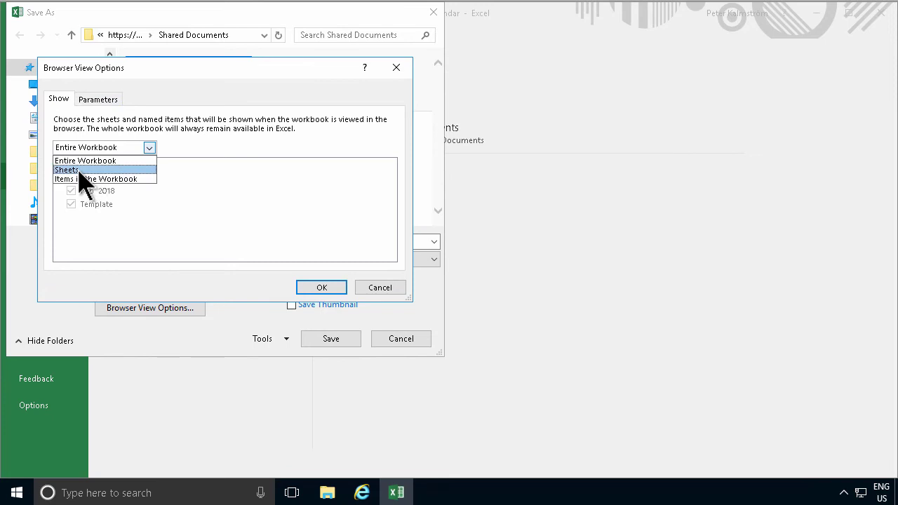
pyautogui.click(78, 170)
pyautogui.click(71, 191)
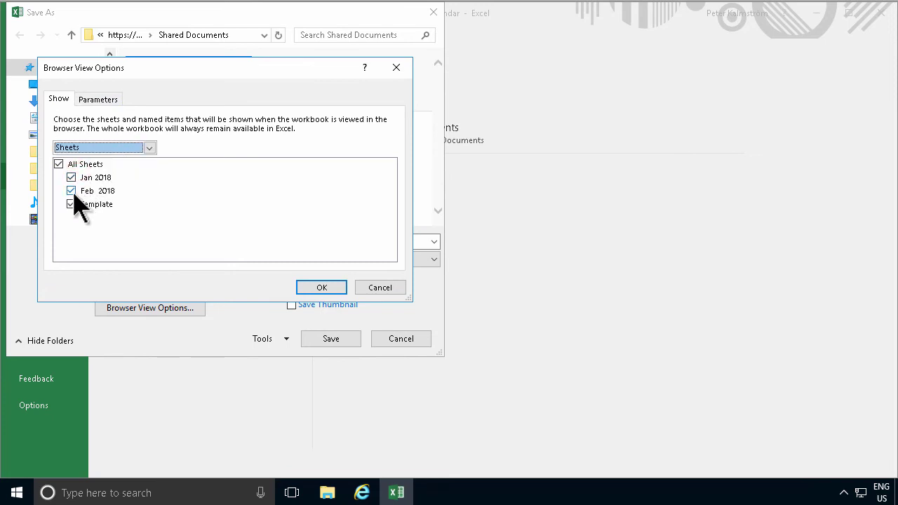
pyautogui.click(72, 191)
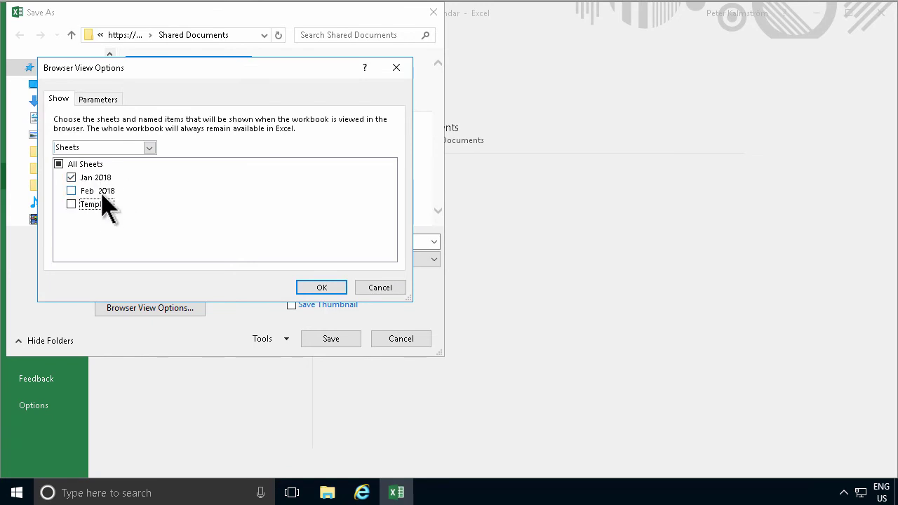
pyautogui.click(322, 287)
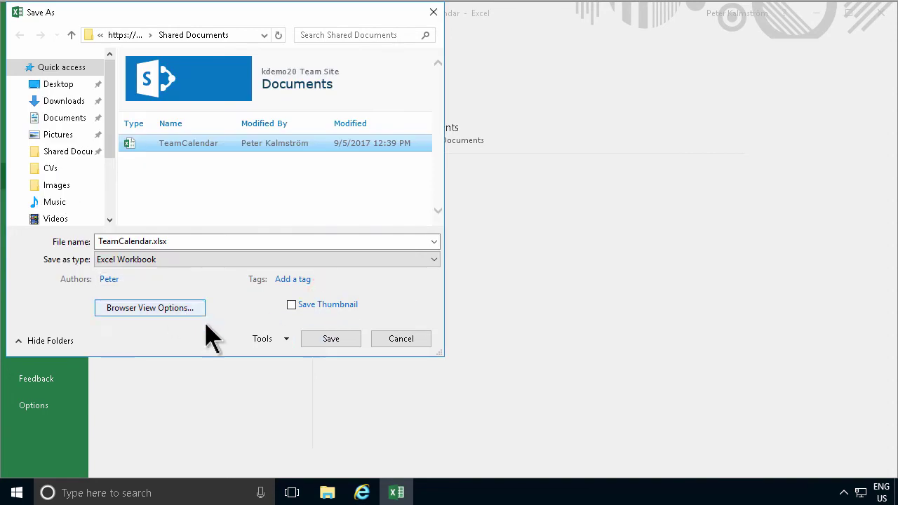
pyautogui.click(338, 341)
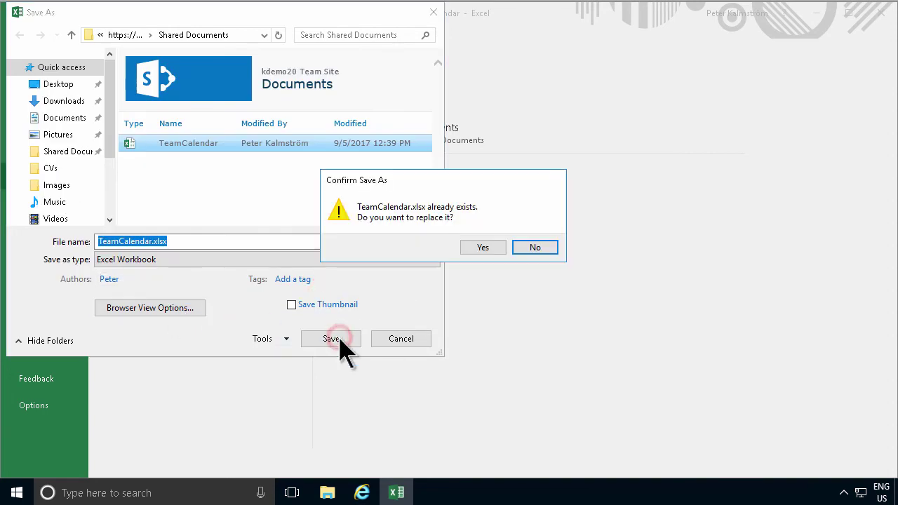
pyautogui.click(487, 247)
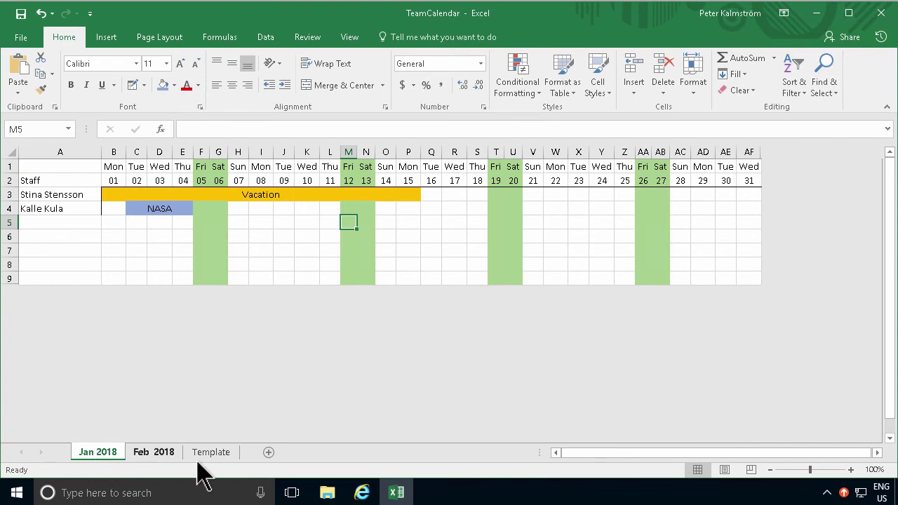
# - Open TeamCalendar.xlsx from the team site's Documents library in the browser
pyautogui.click(362, 493)
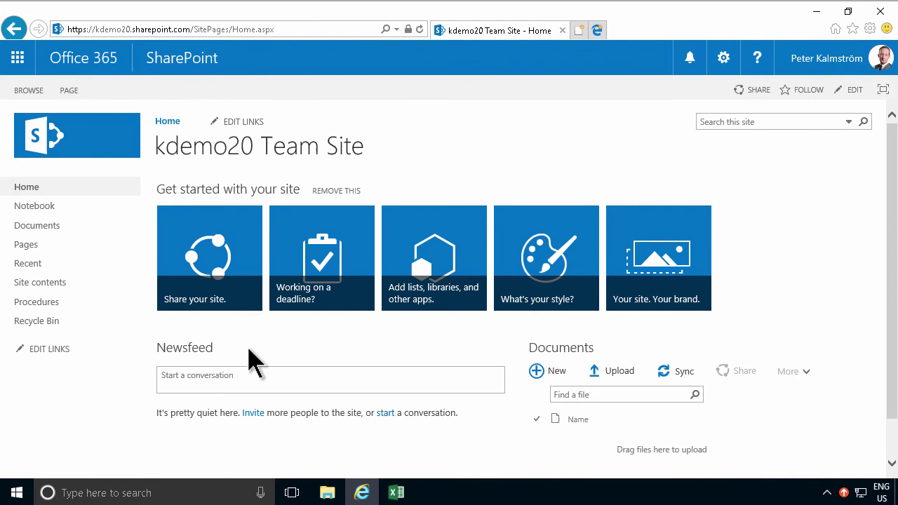
pyautogui.click(56, 230)
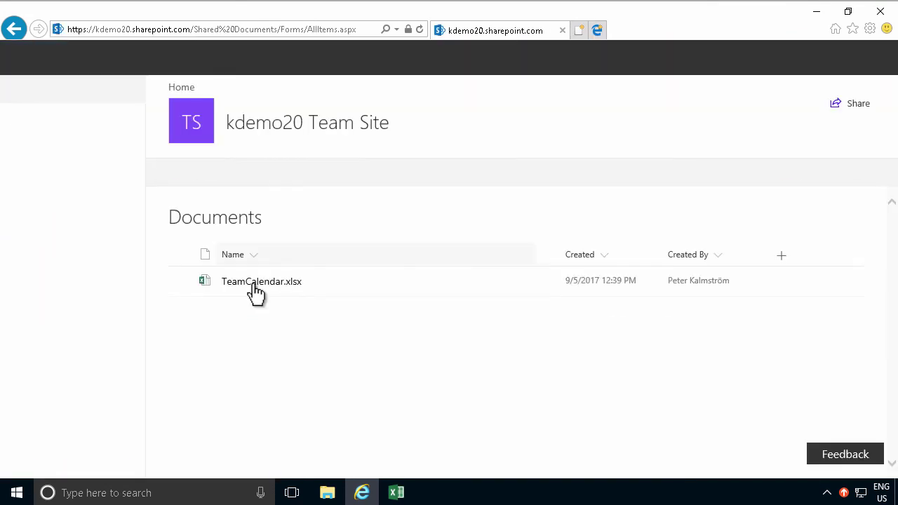
pyautogui.click(254, 283)
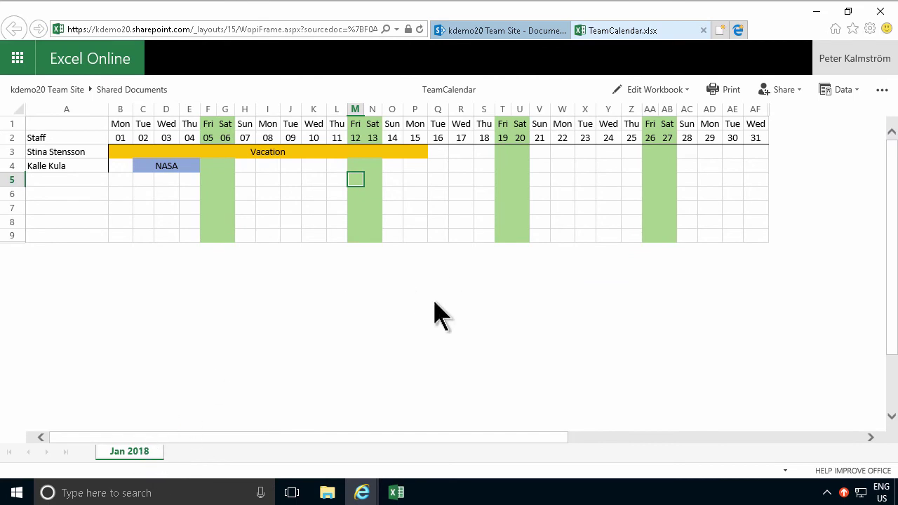
pyautogui.click(183, 165)
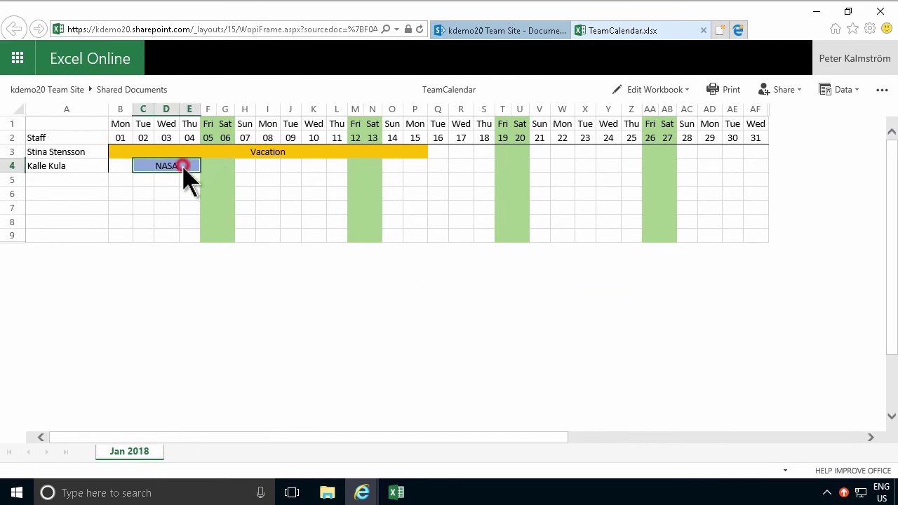
pyautogui.click(246, 153)
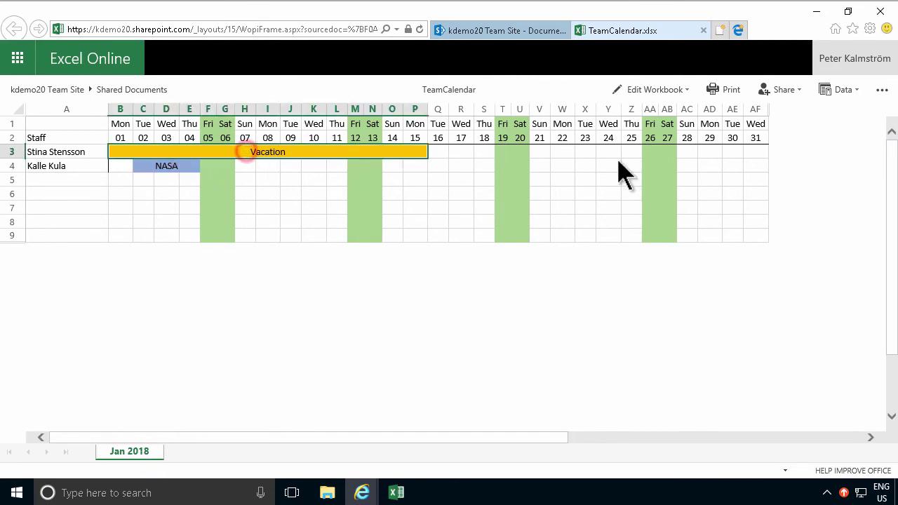
# - Switch TeamCalendar to Edit in Browser mode in Excel Online
pyautogui.click(692, 90)
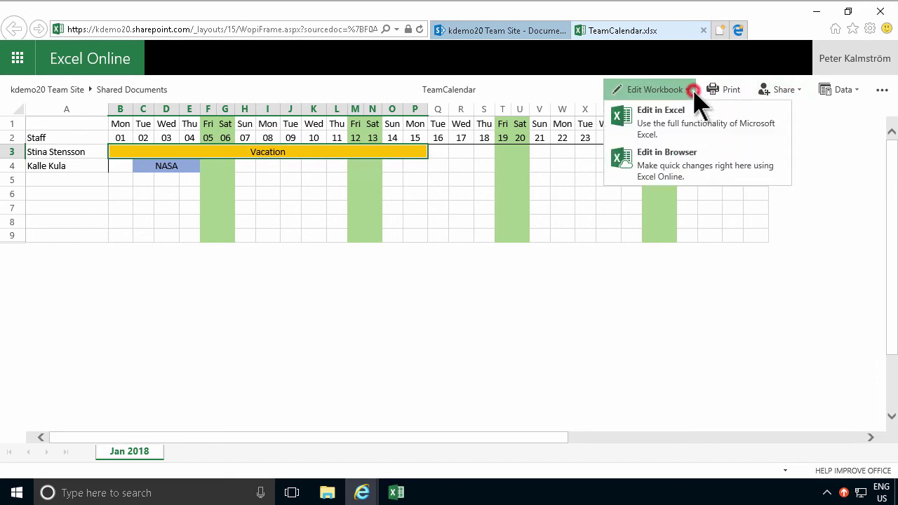
pyautogui.click(691, 168)
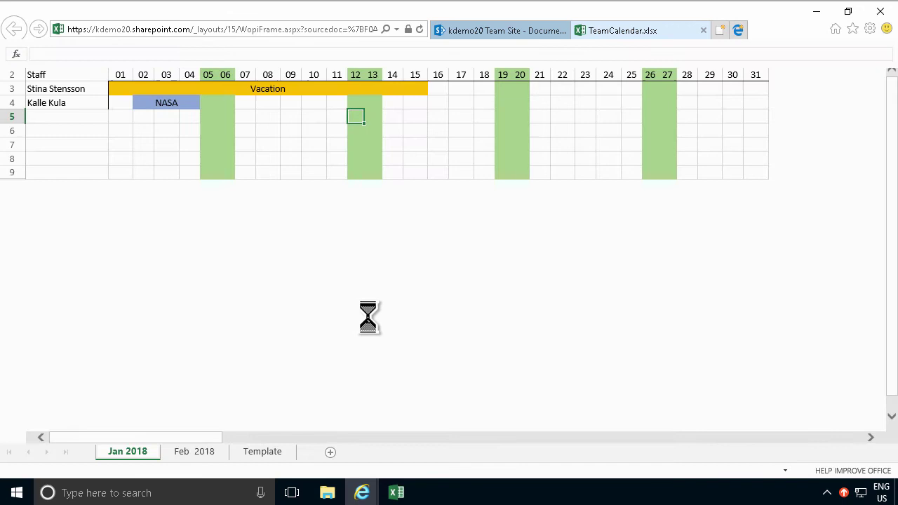
pyautogui.click(188, 293)
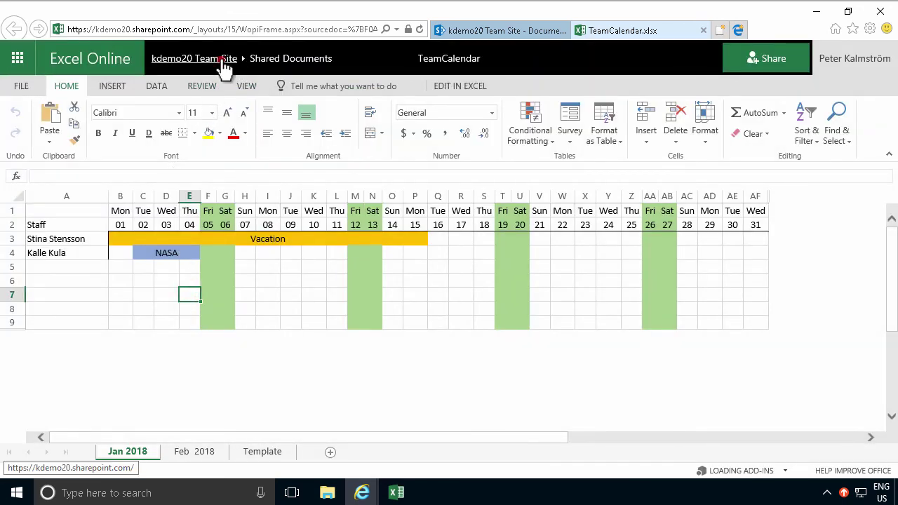
# - Return to the kdemo20 Team Site home page and remove the Get started tiles
pyautogui.click(223, 59)
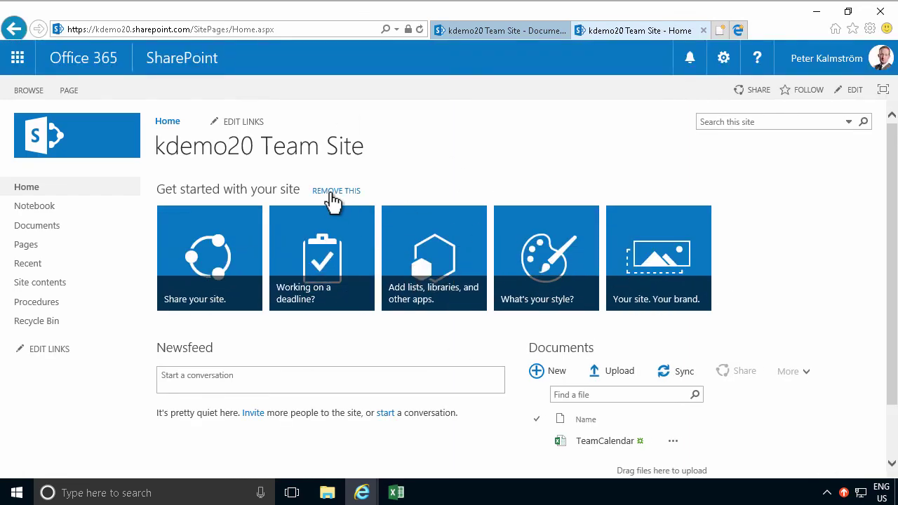
pyautogui.click(331, 196)
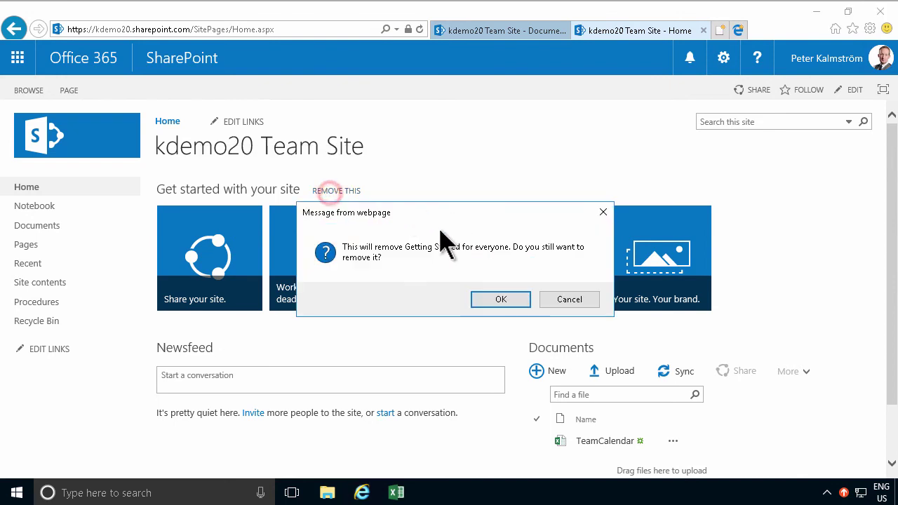
pyautogui.click(497, 302)
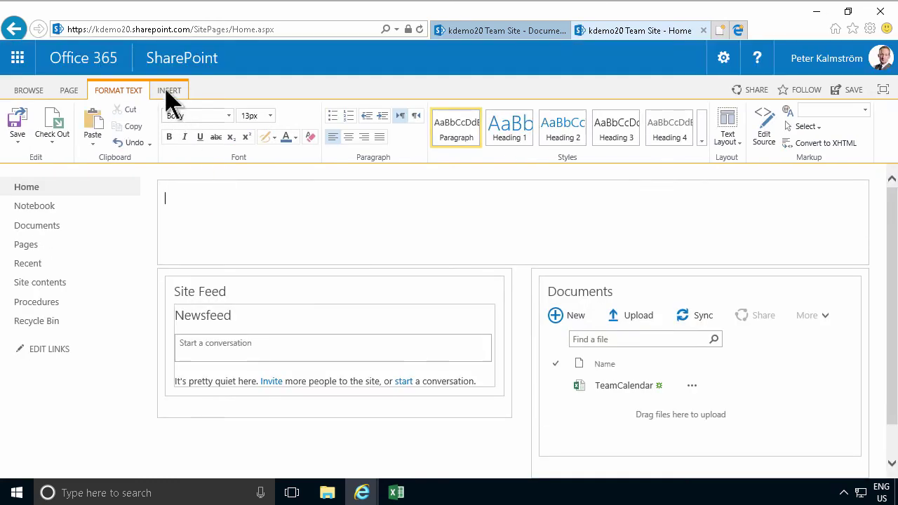
# - Insert a Business Data > Excel Web Access web part on the home page and open its tool pane
pyautogui.click(167, 90)
pyautogui.click(264, 133)
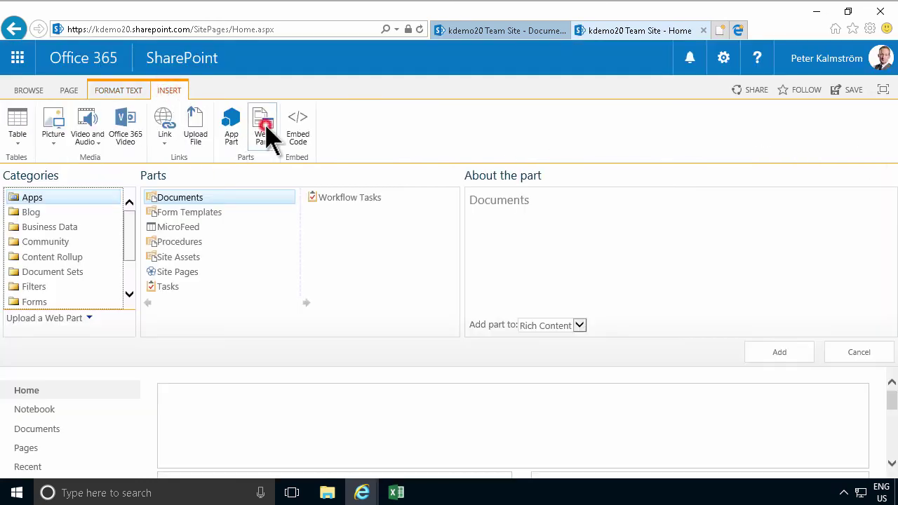
pyautogui.click(63, 230)
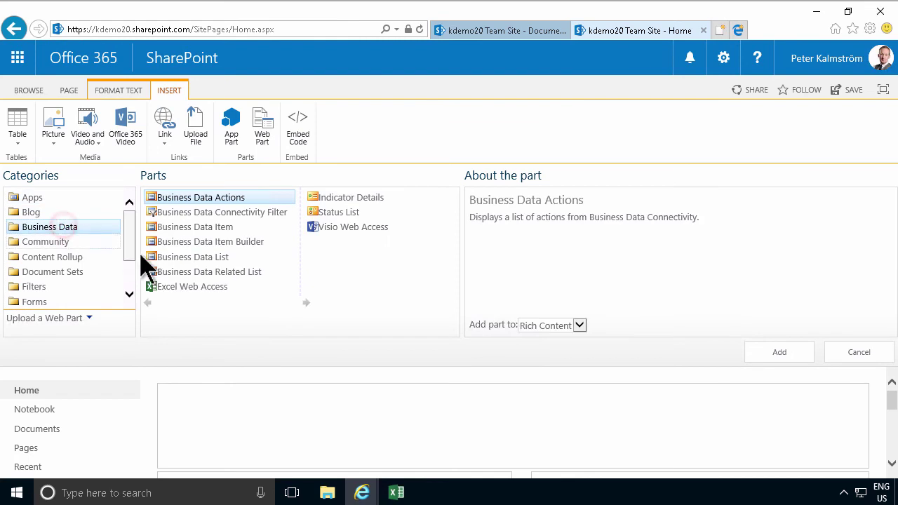
pyautogui.click(191, 288)
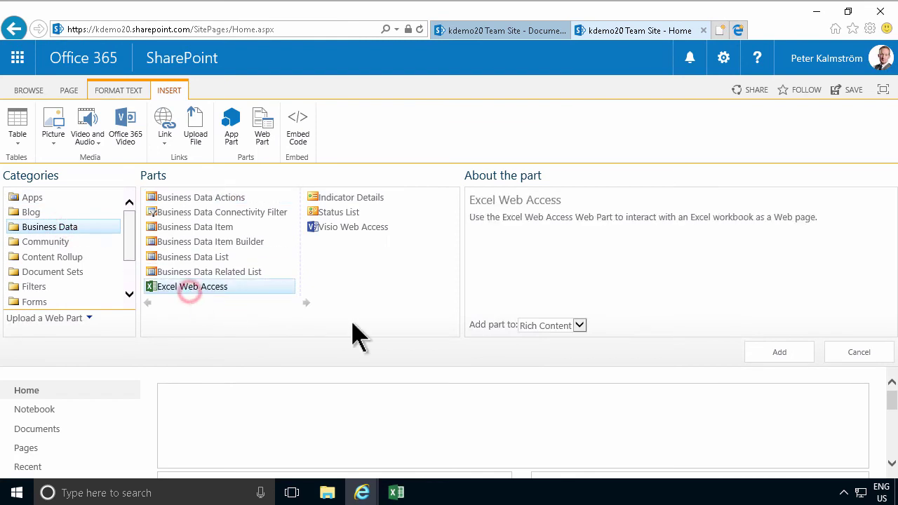
pyautogui.click(793, 349)
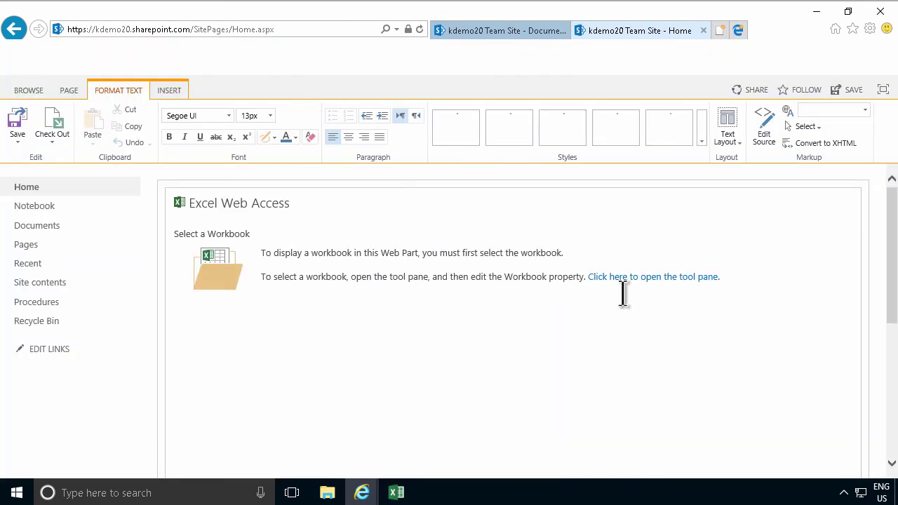
pyautogui.click(631, 279)
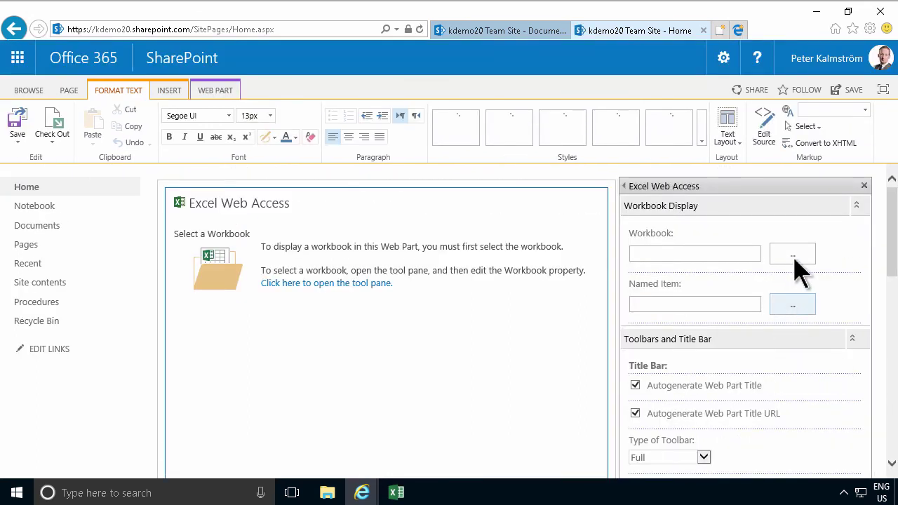
# - Set the web part's Workbook to /Shared Documents/TeamCalendar.xlsx
pyautogui.click(792, 257)
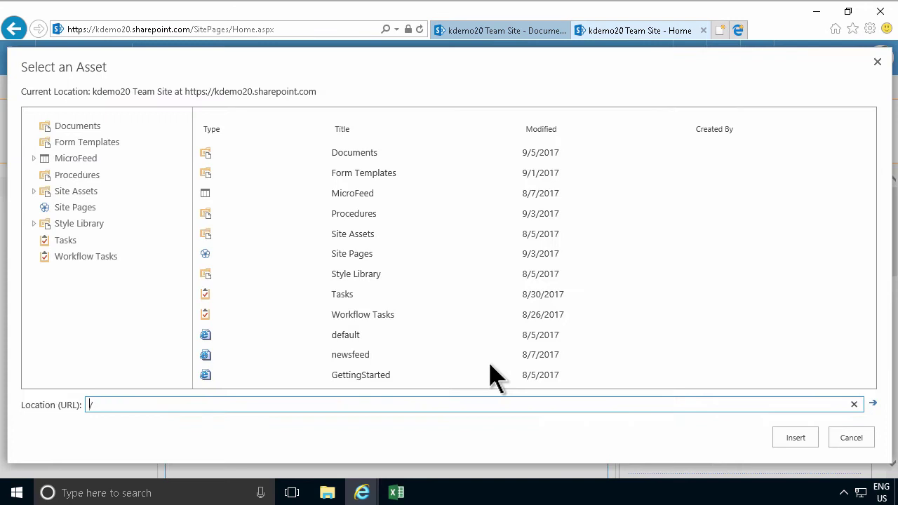
pyautogui.click(73, 130)
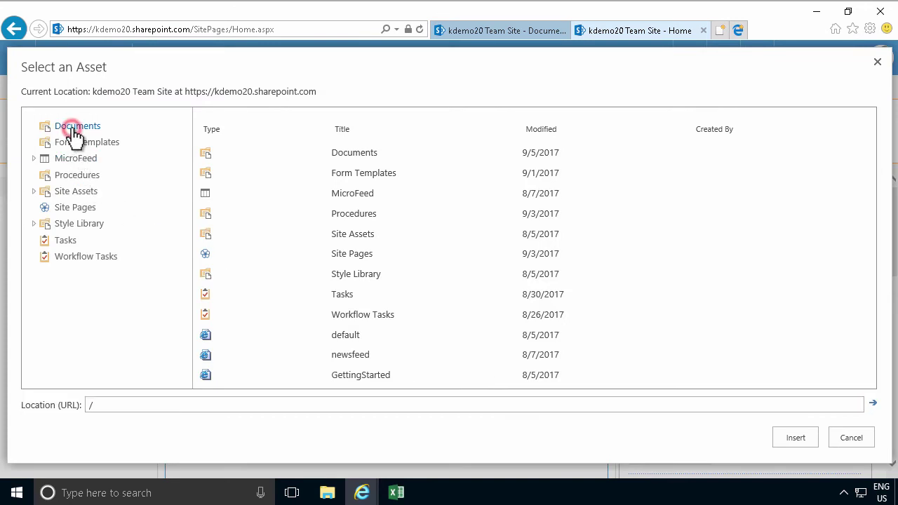
pyautogui.click(270, 161)
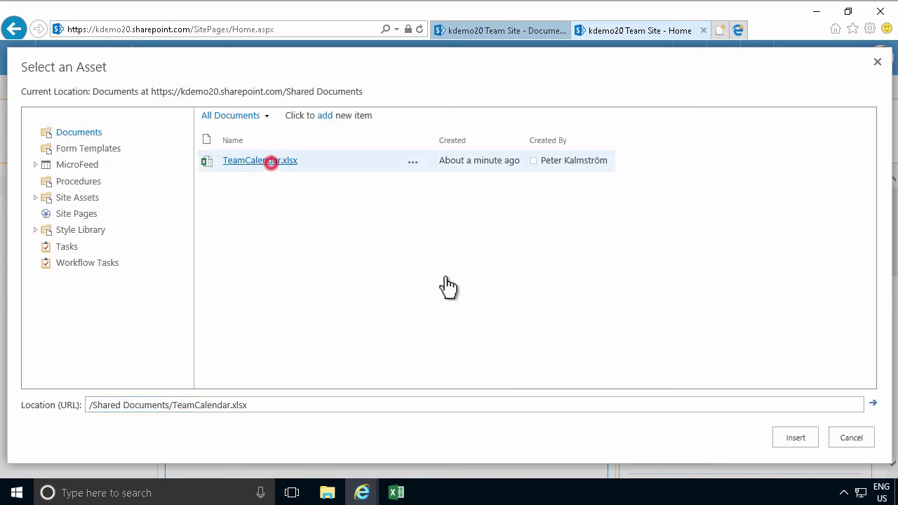
pyautogui.click(797, 439)
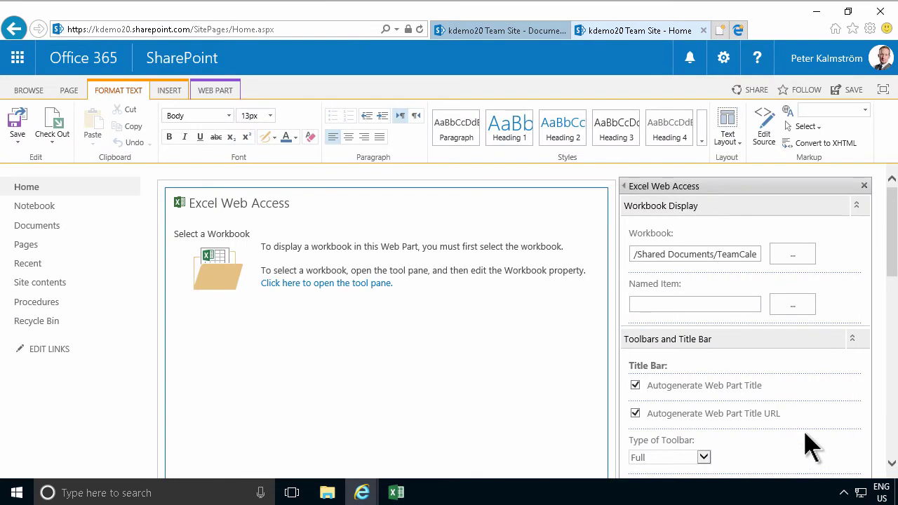
pyautogui.moveTo(893, 242); pyautogui.dragTo(891, 393)
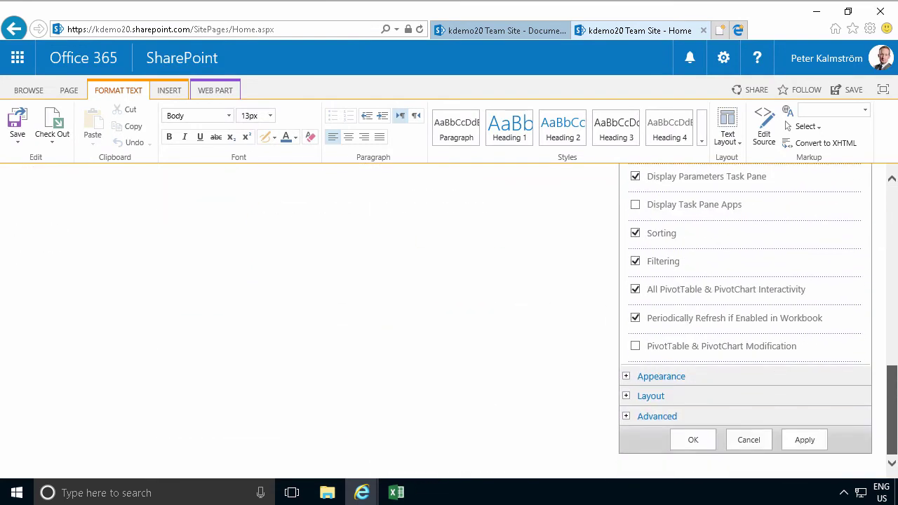
# - Apply the tool pane settings so the Jan 2018 sheet displays in the web part
pyautogui.click(803, 440)
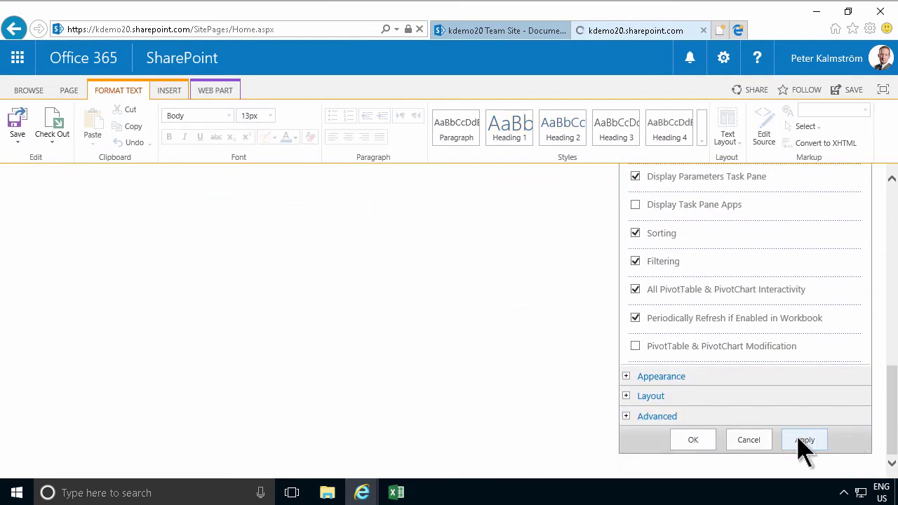
pyautogui.moveTo(895, 395); pyautogui.dragTo(886, 201)
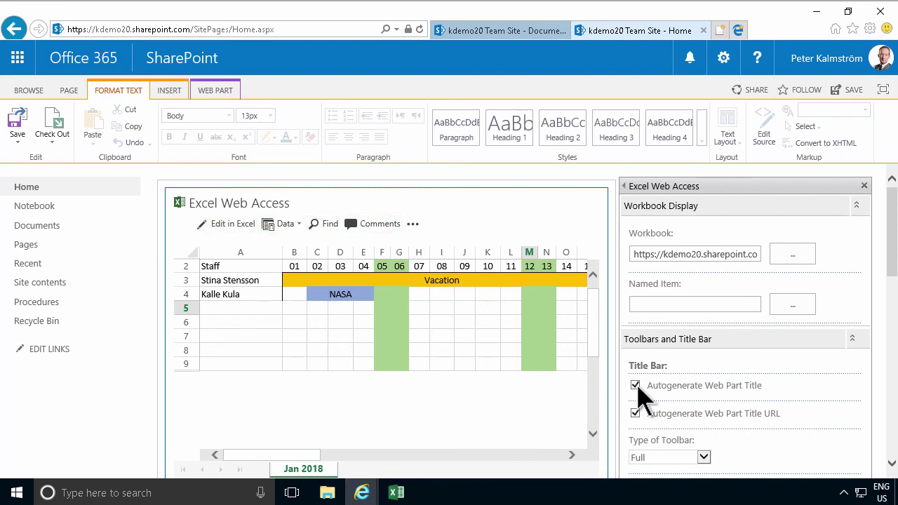
pyautogui.click(677, 456)
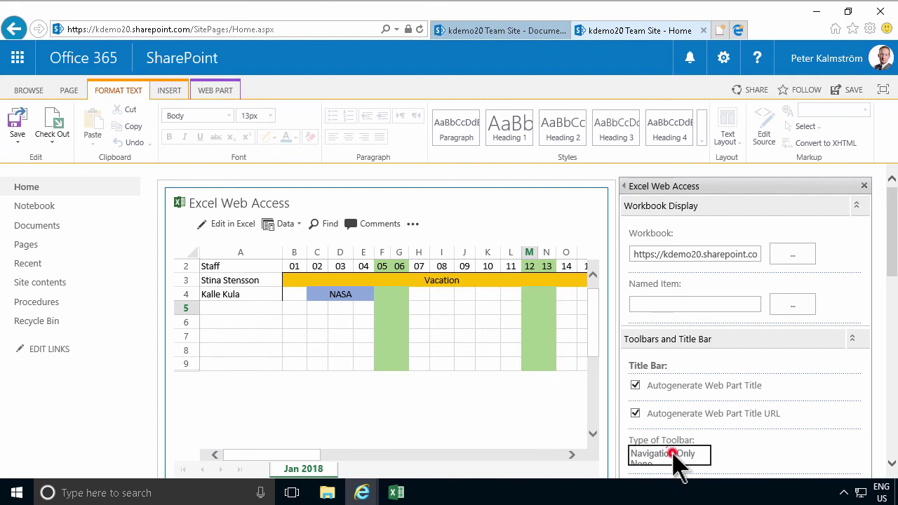
pyautogui.click(772, 456)
pyautogui.moveTo(891, 238); pyautogui.dragTo(892, 369)
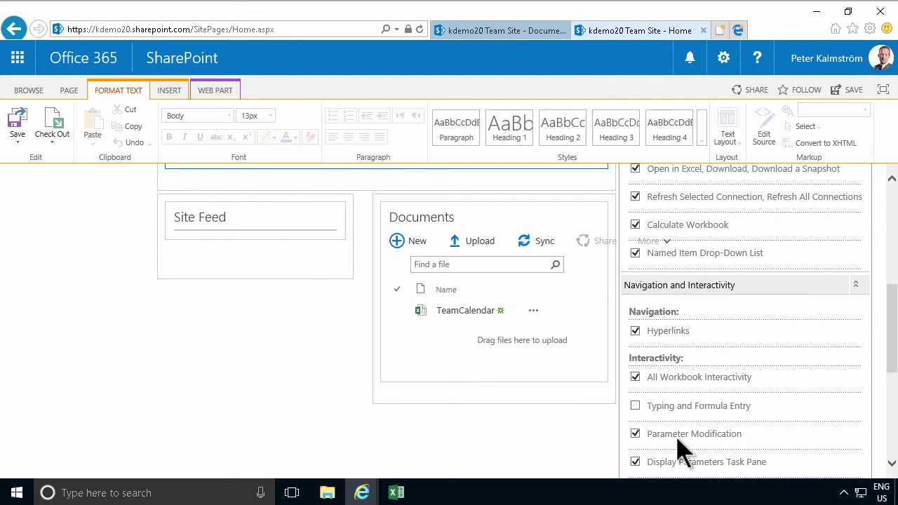
pyautogui.scroll(-3, 684, 444)
pyautogui.scroll(3, 716, 441)
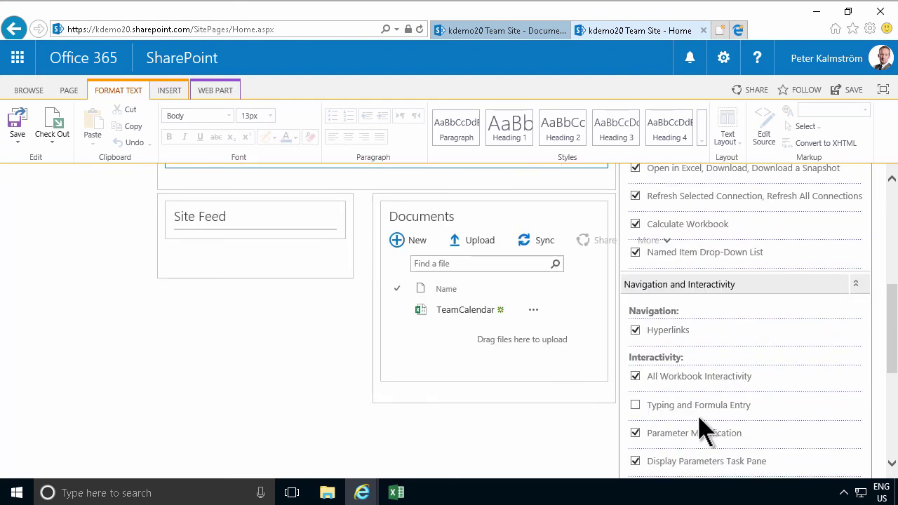
pyautogui.click(635, 377)
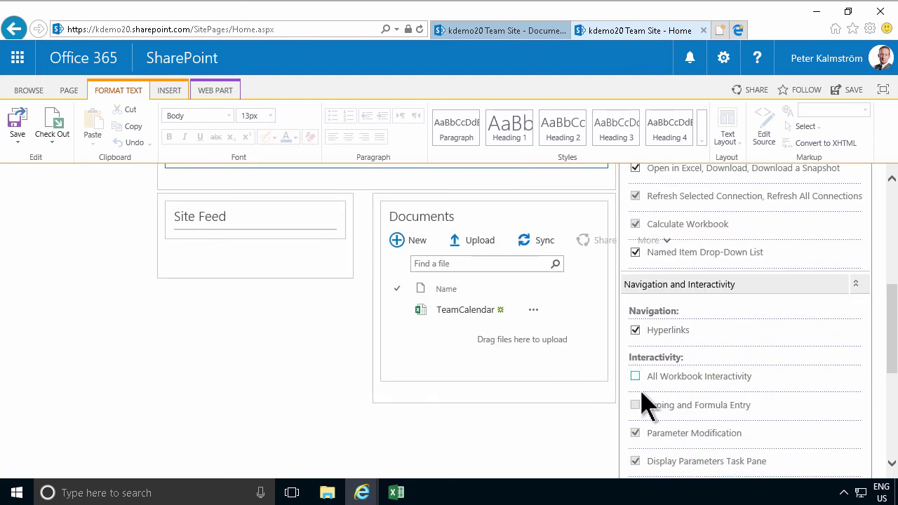
pyautogui.click(636, 376)
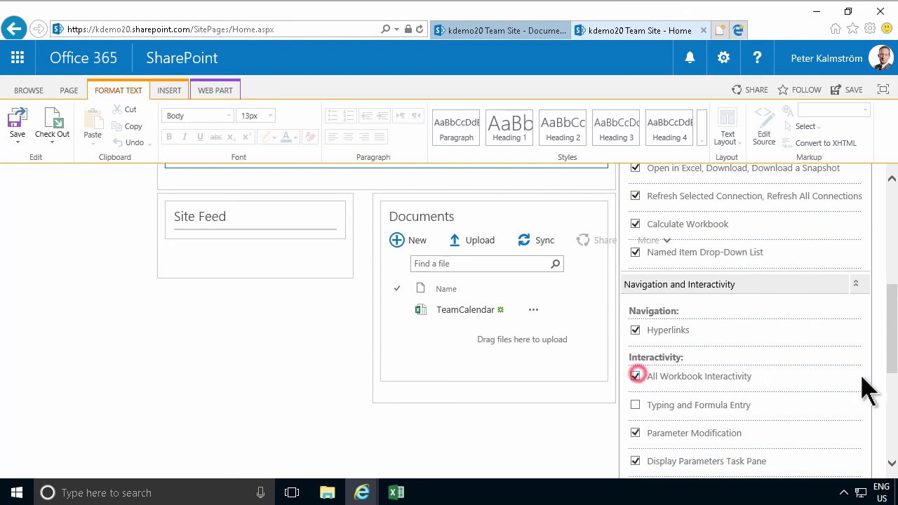
pyautogui.moveTo(889, 355); pyautogui.dragTo(882, 224)
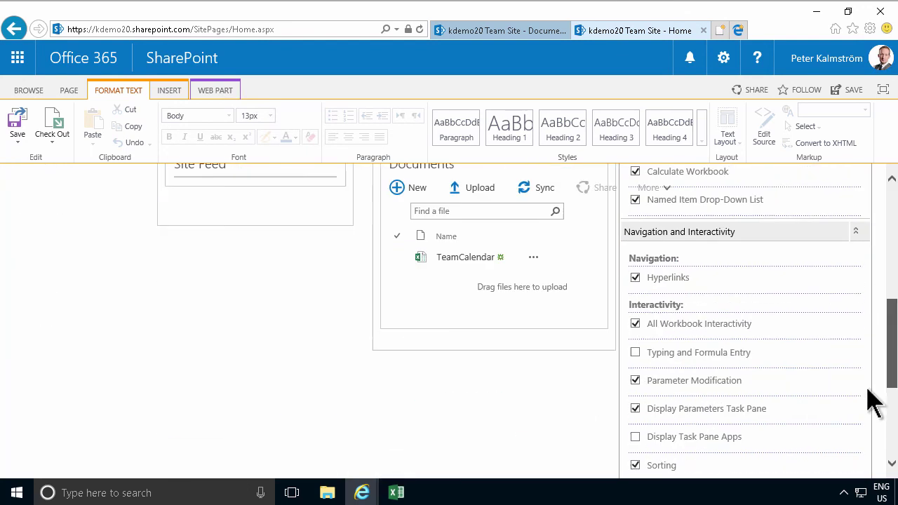
pyautogui.moveTo(891, 382); pyautogui.dragTo(895, 214)
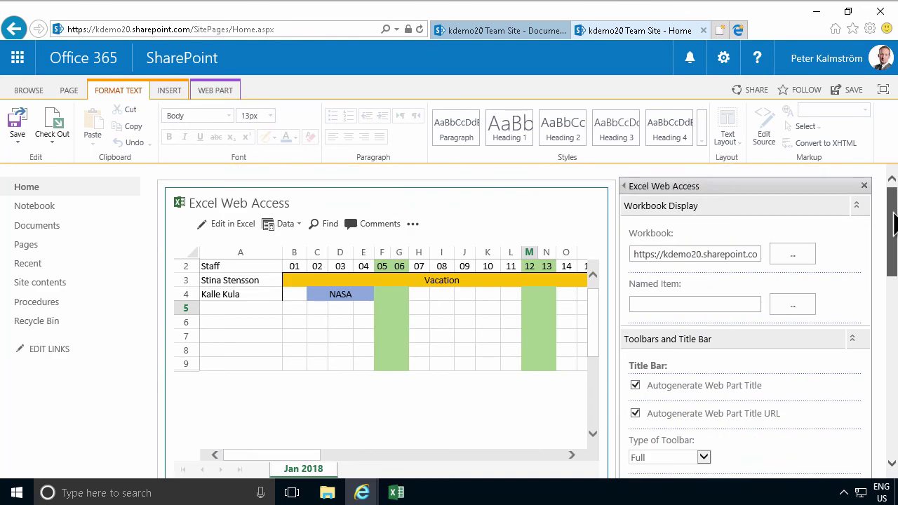
# - Save the edited home page and go to Home to view the embedded TeamCalendar
pyautogui.click(17, 121)
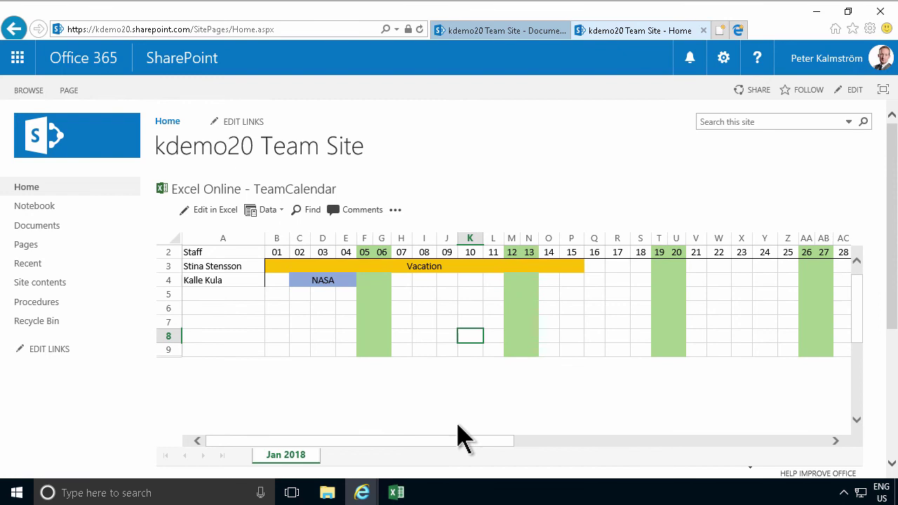
pyautogui.click(37, 189)
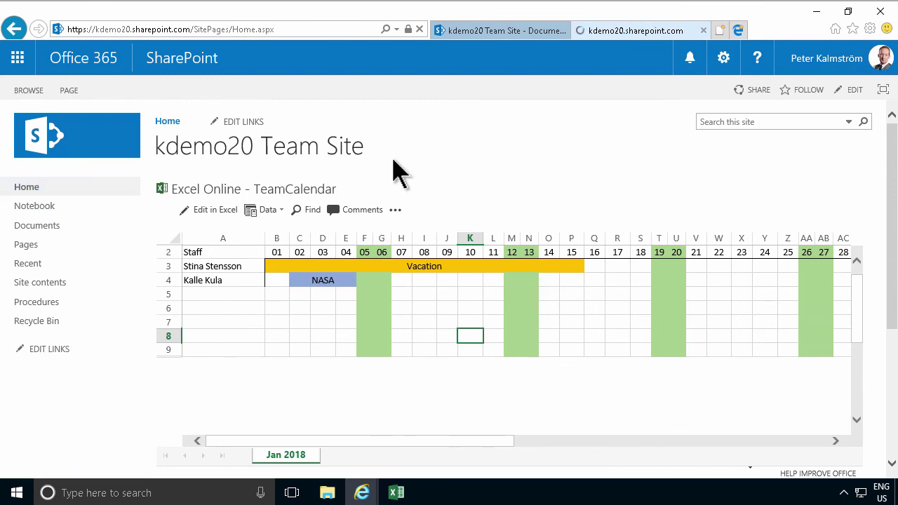